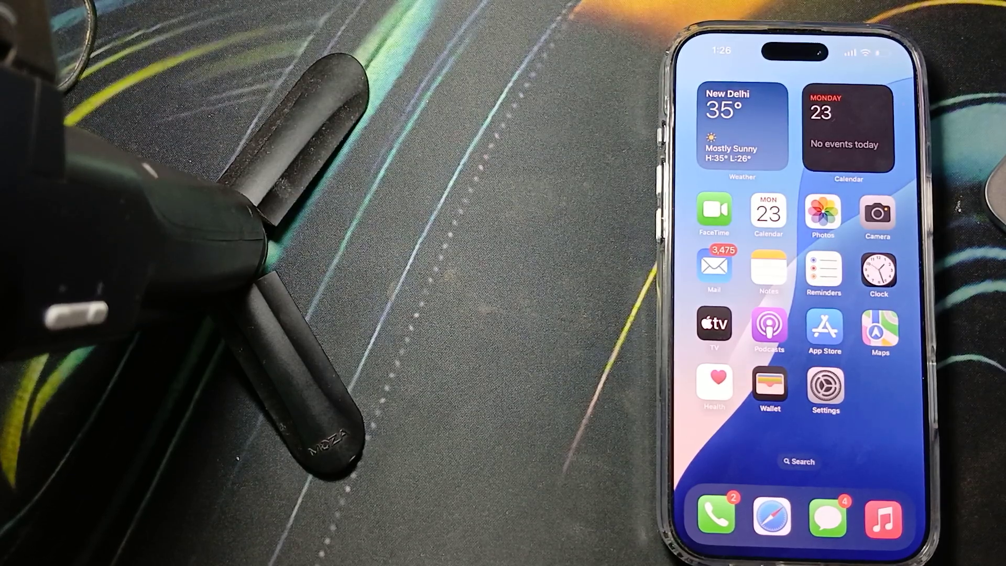
Navigate from Settings through Camera settings to the Camera Control page
{"action": "left_click", "coordinate": [826, 385]}
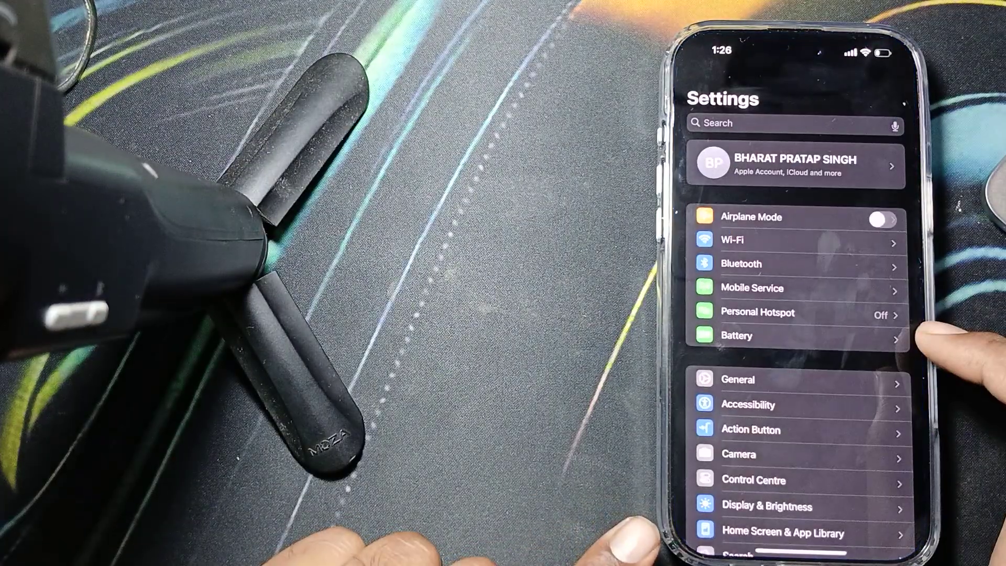
{"action": "scroll", "coordinate": [819, 472], "scroll_direction": "down", "scroll_amount": 2}
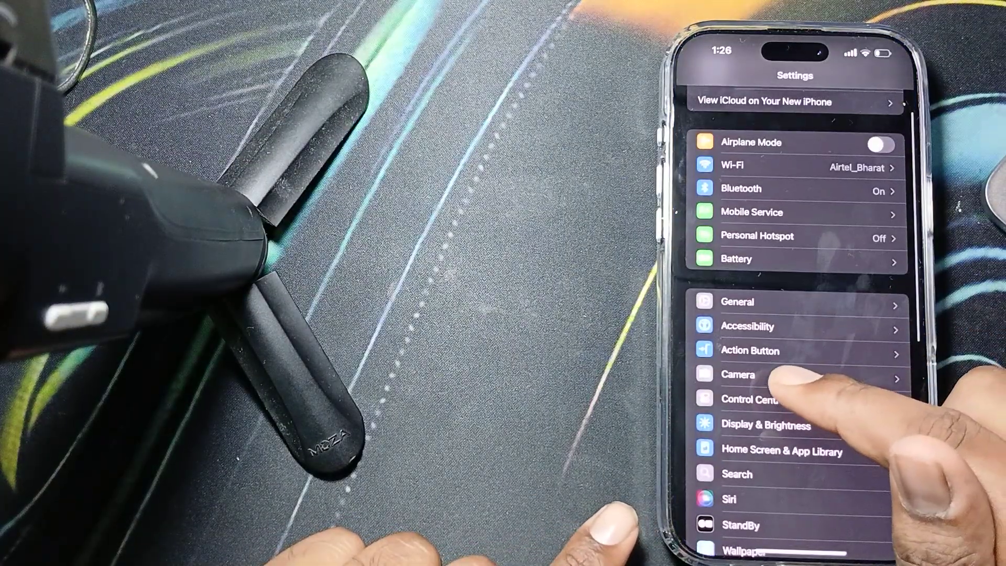
{"action": "left_click", "coordinate": [786, 377]}
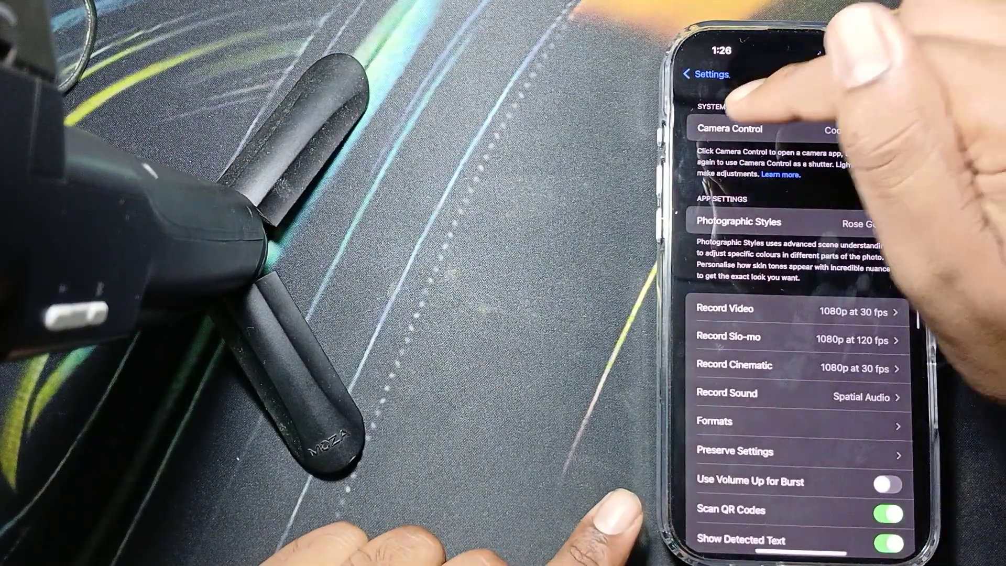
{"action": "left_click", "coordinate": [849, 130]}
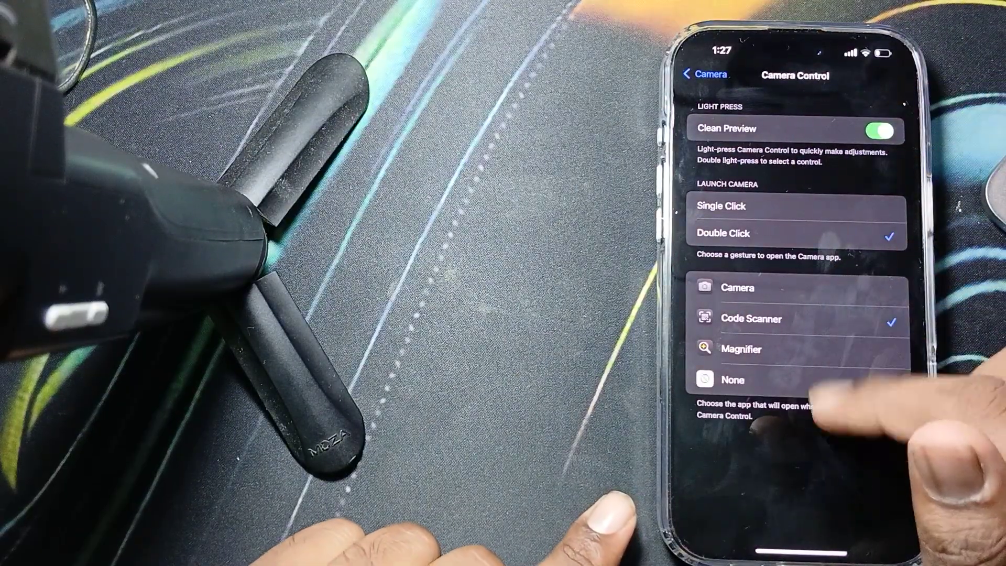
Choose Magnifier as the app Camera Control launches, replacing Code Scanner, and return to the Home Screen
{"action": "left_click", "coordinate": [817, 319]}
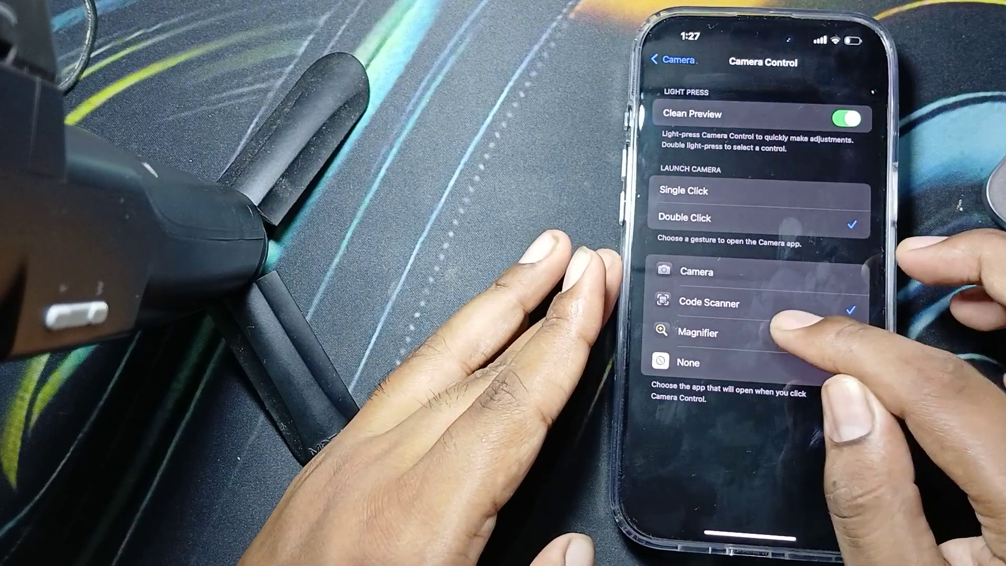
{"action": "left_click", "coordinate": [786, 330]}
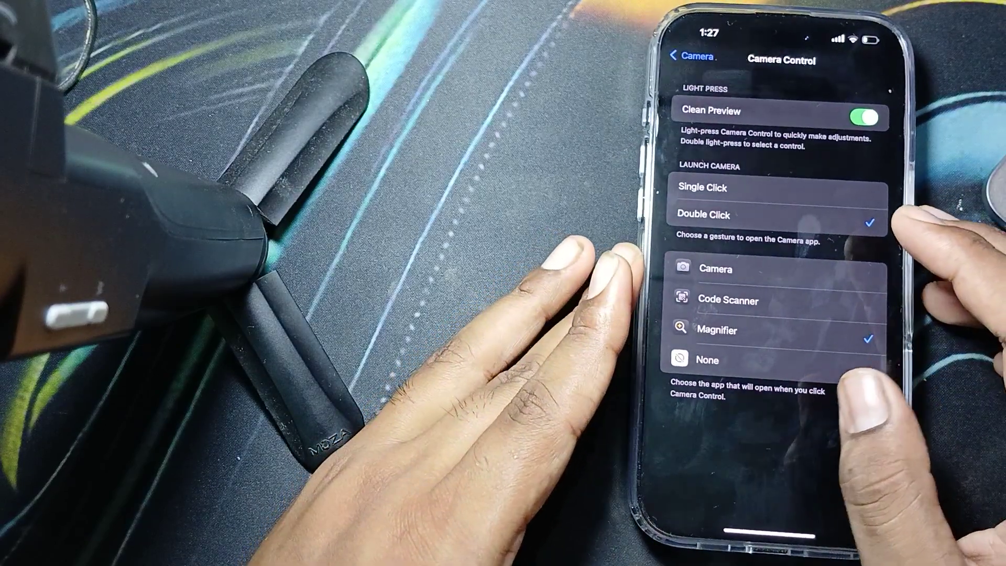
{"action": "left_click_drag", "start_coordinate": [793, 527], "coordinate": [794, 330]}
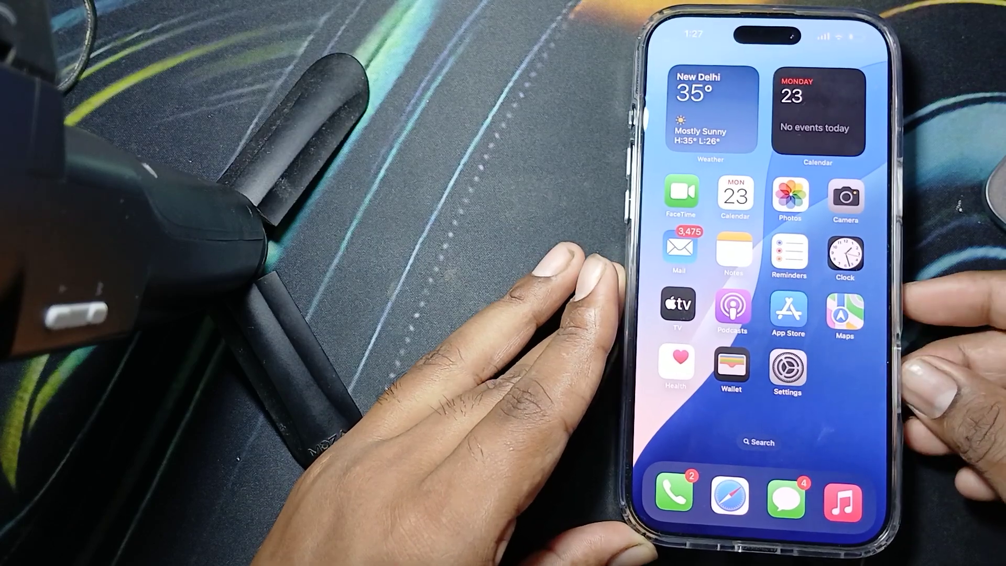
{"action": "left_click", "coordinate": [899, 378]}
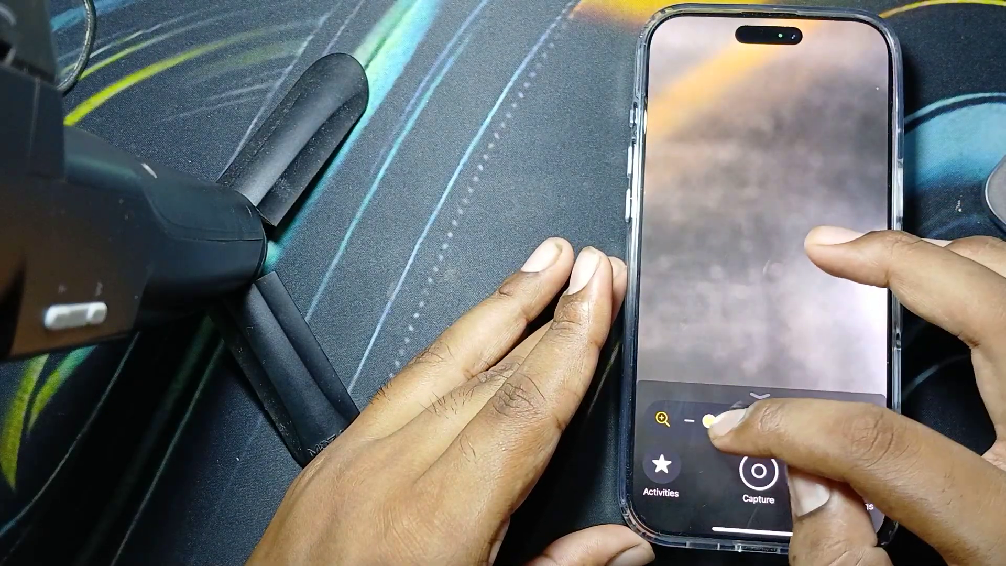
{"action": "left_click_drag", "start_coordinate": [758, 421], "coordinate": [692, 420]}
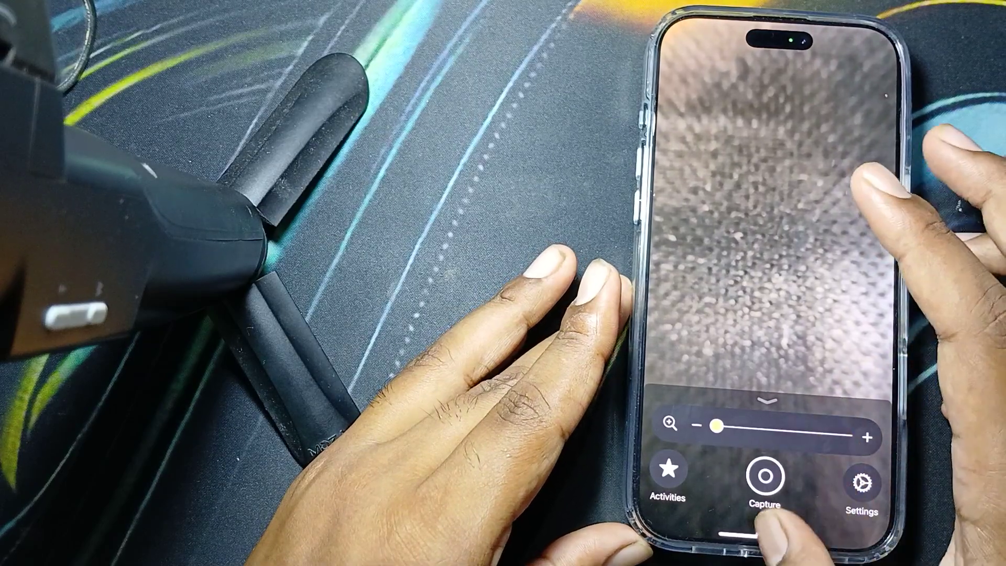
{"action": "left_click_drag", "start_coordinate": [766, 534], "coordinate": [766, 354]}
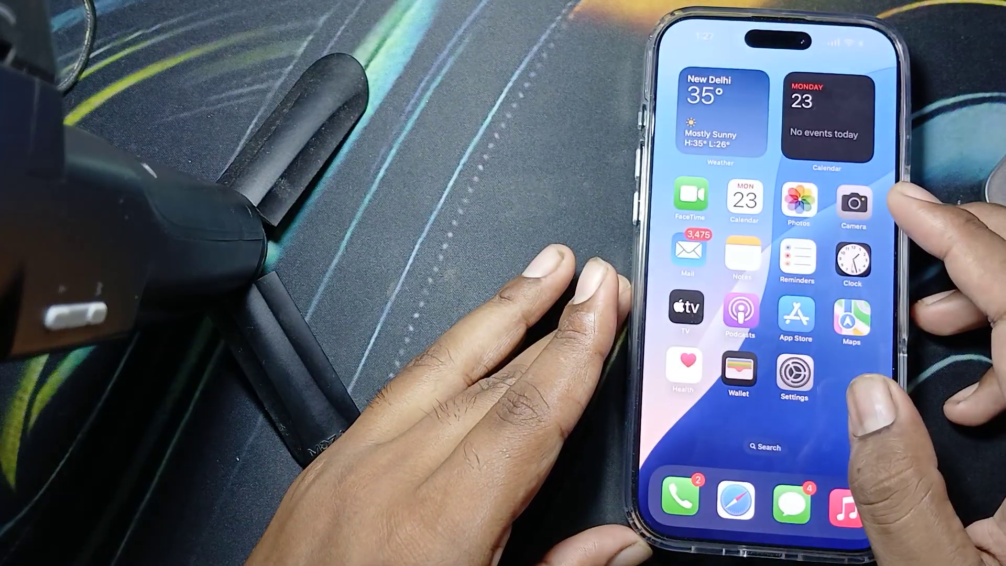